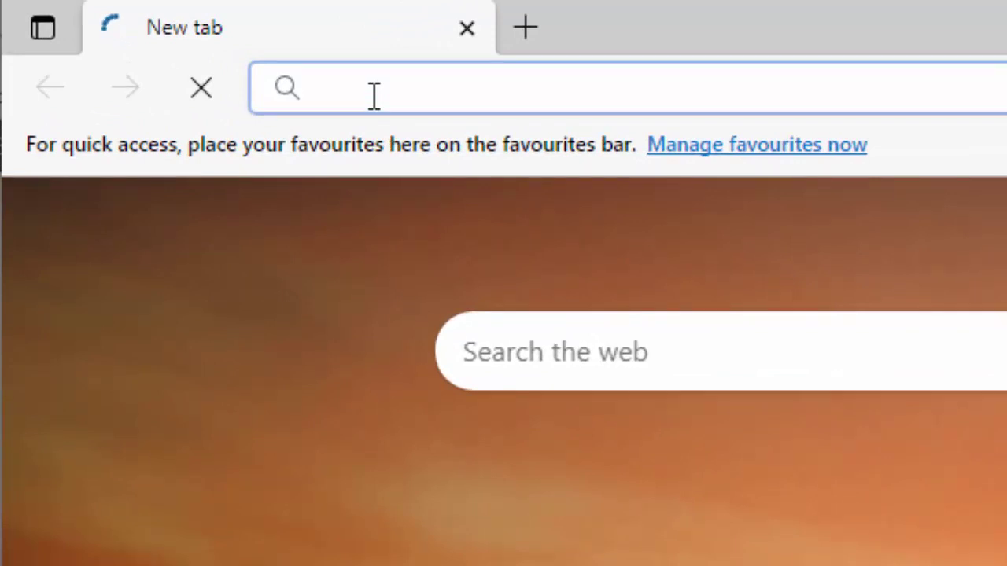
Load win7games.com in Microsoft Edge's address bar
text(win)
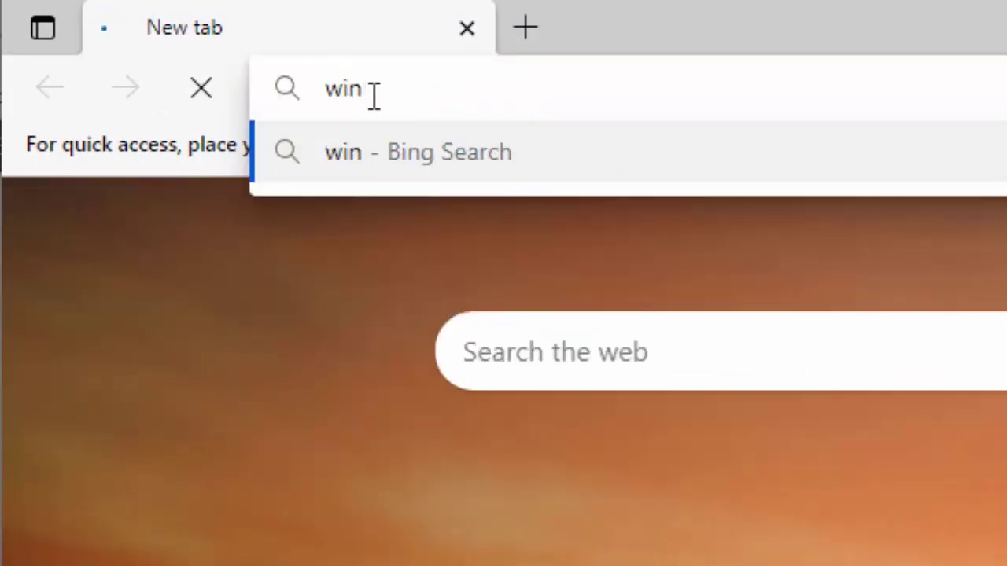
text(7games.com)
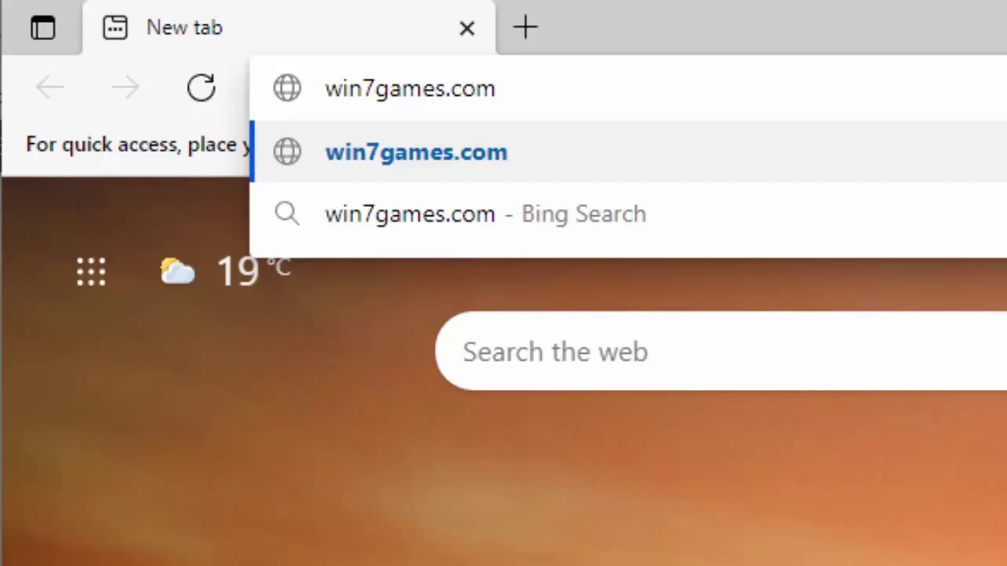
key(Return)
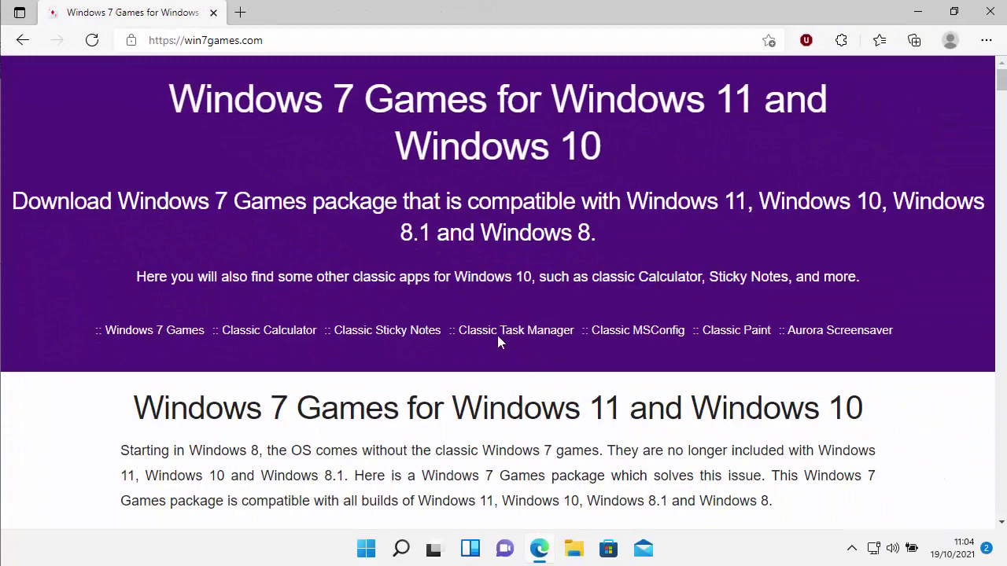
Scroll to the green DOWNLOAD GAMES button and download Windows7Games_for_Windows_11_10_8.zip
scroll(429, 307, down, 8)
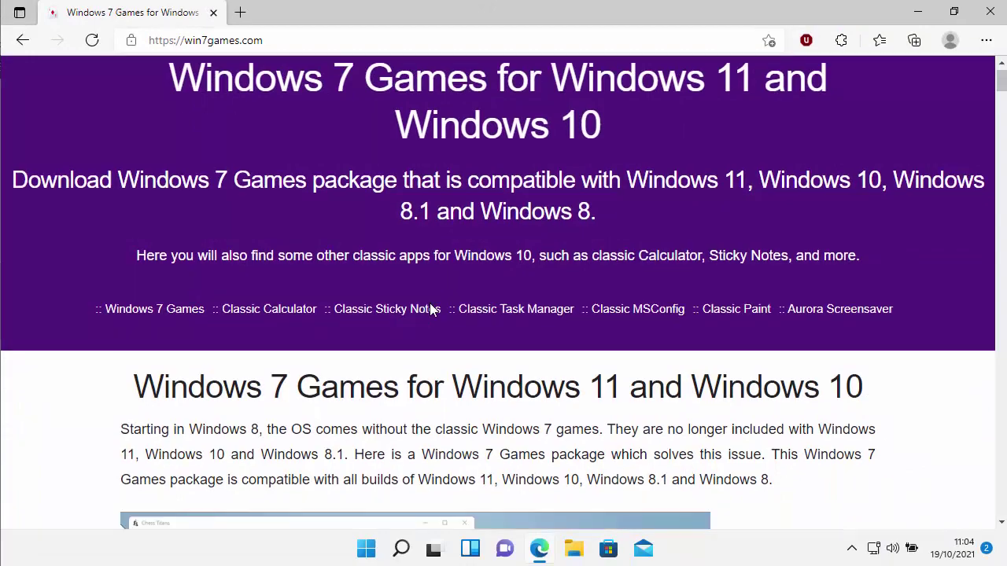
scroll(430, 309, down, 10)
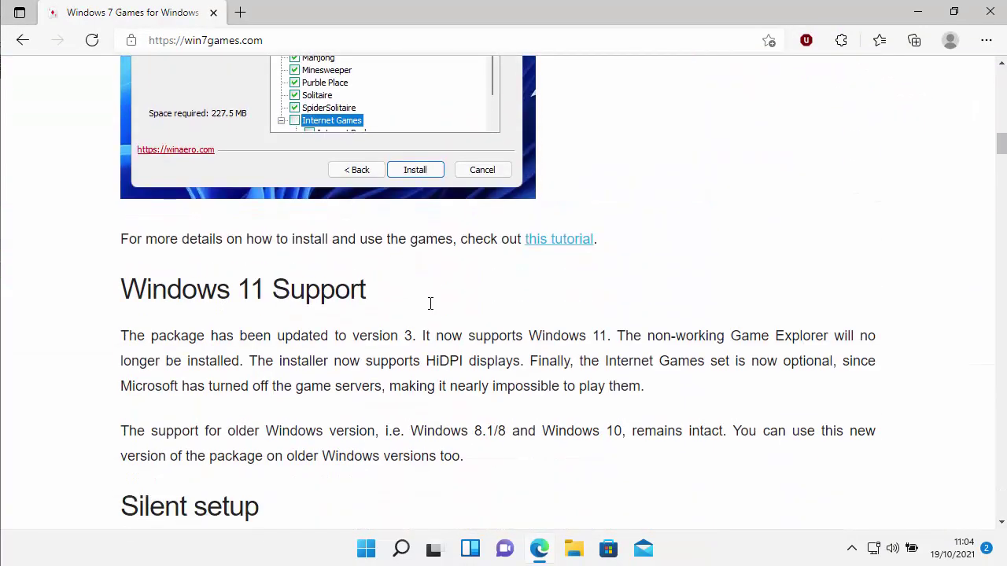
scroll(430, 307, down, 6)
click(499, 328)
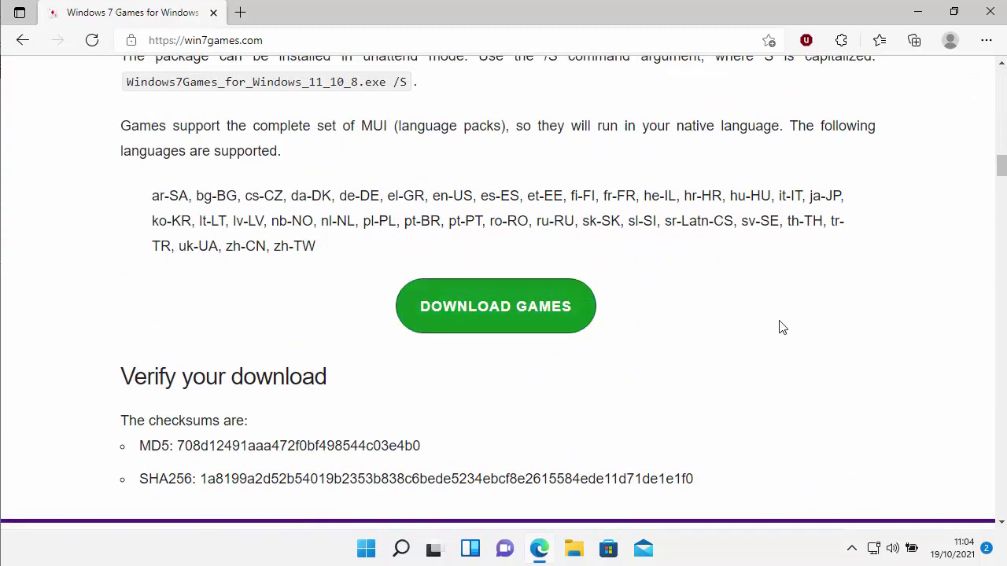
click(464, 306)
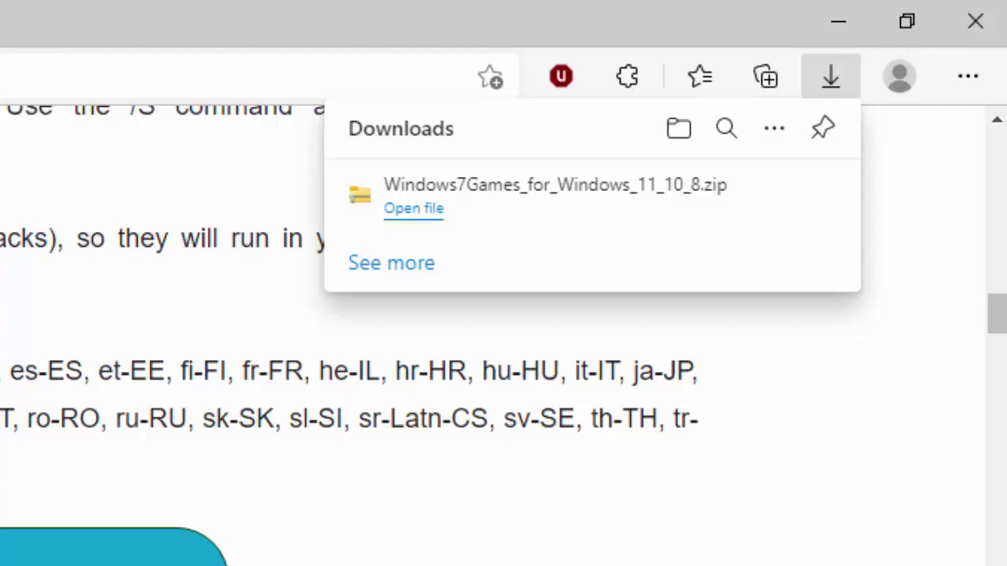
Open the Downloads folder containing Windows7Games_for_Windows_11_10_8.zip from Edge's downloads list
mouse_move(606, 209)
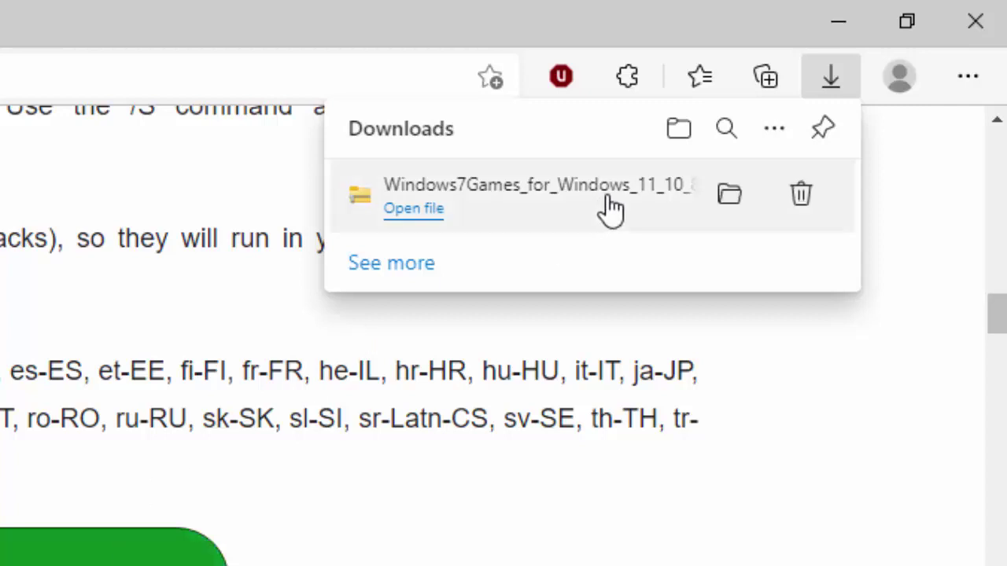
click(730, 197)
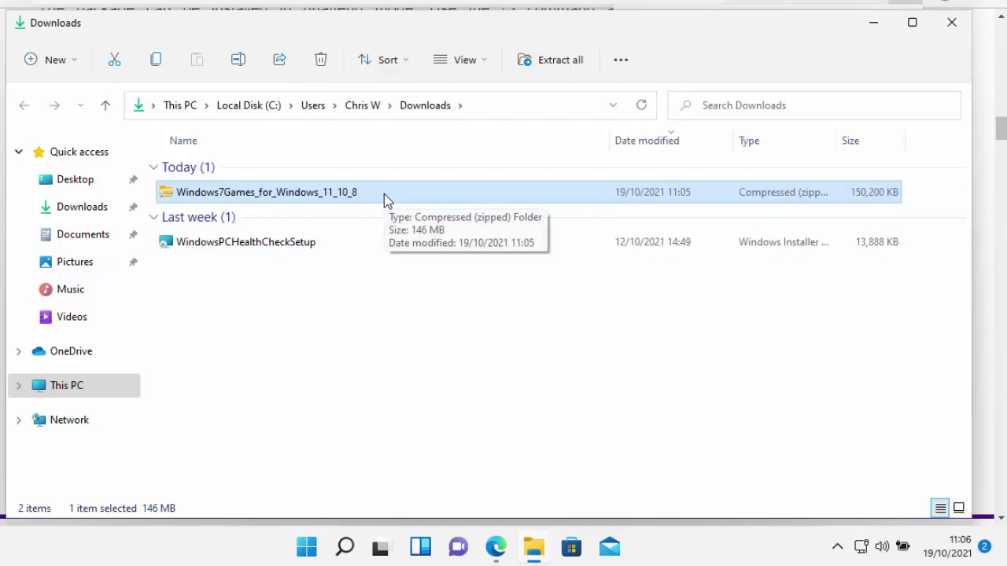
Extract All the zip into the suggested Windows7Games_for_Windows_11_10_8 folder
right_click(253, 201)
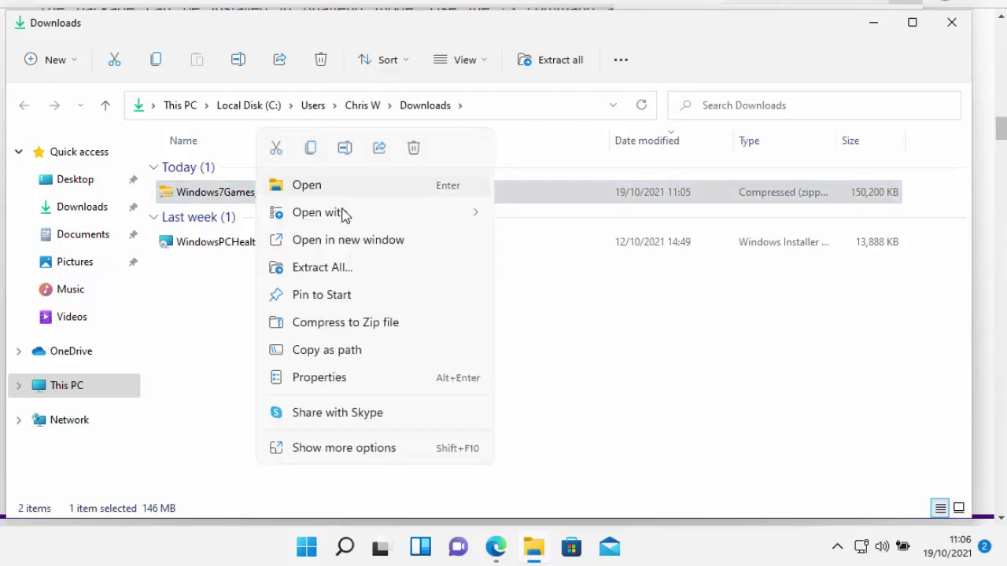
click(365, 276)
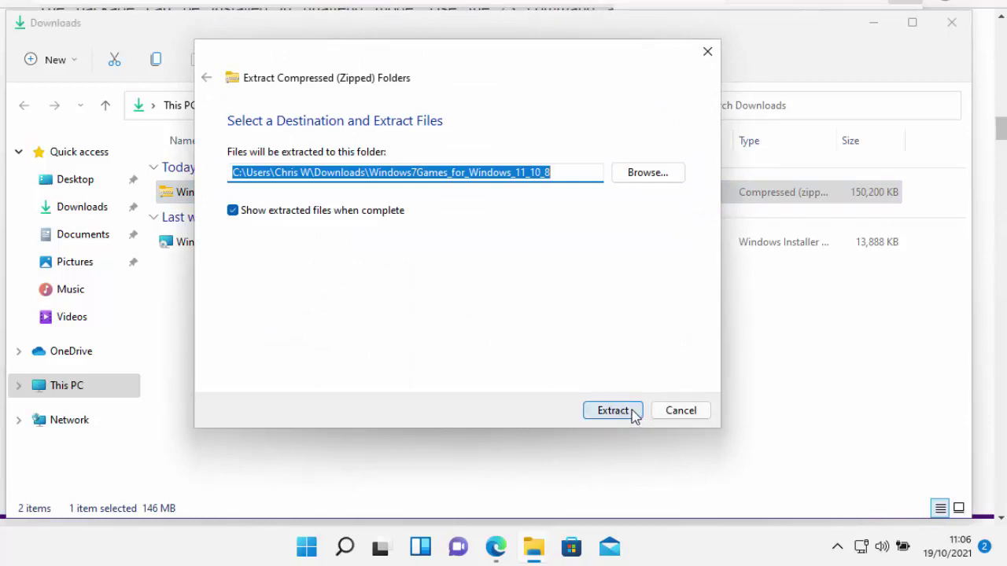
click(632, 409)
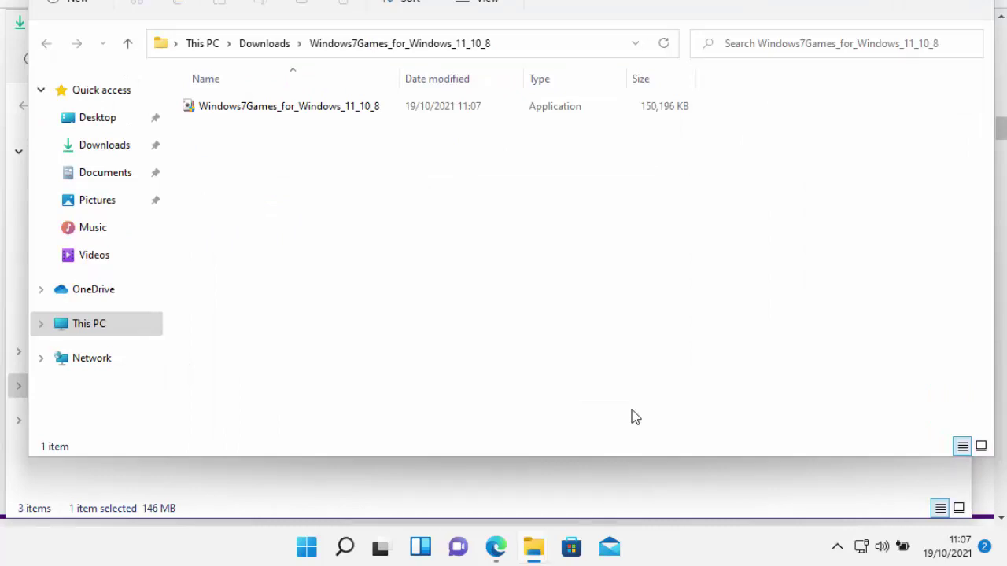
Launch Windows7Games_for_Windows_11_10_8.exe, choosing More info, Run anyway, then Yes in User Account Control
click(196, 115)
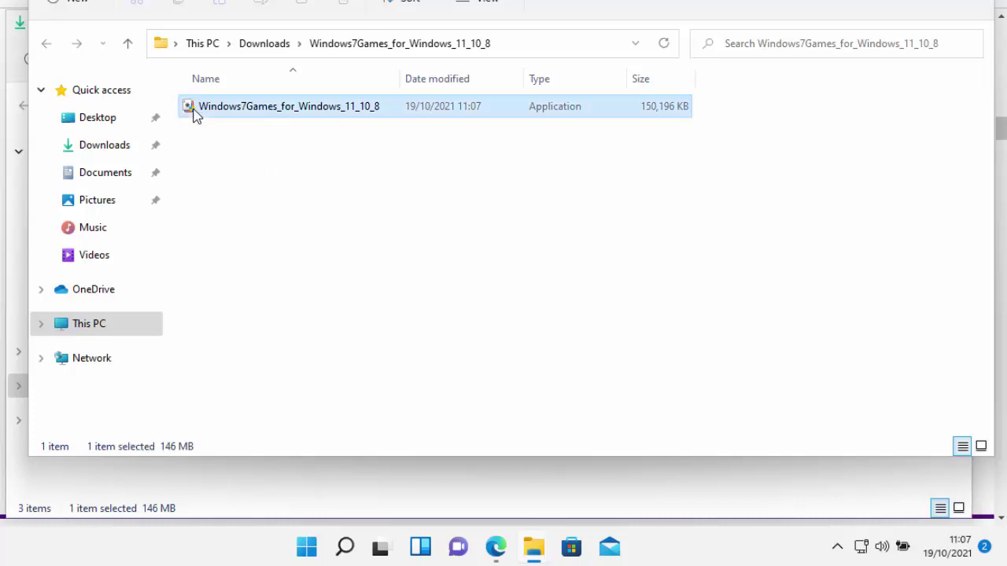
double_click(196, 115)
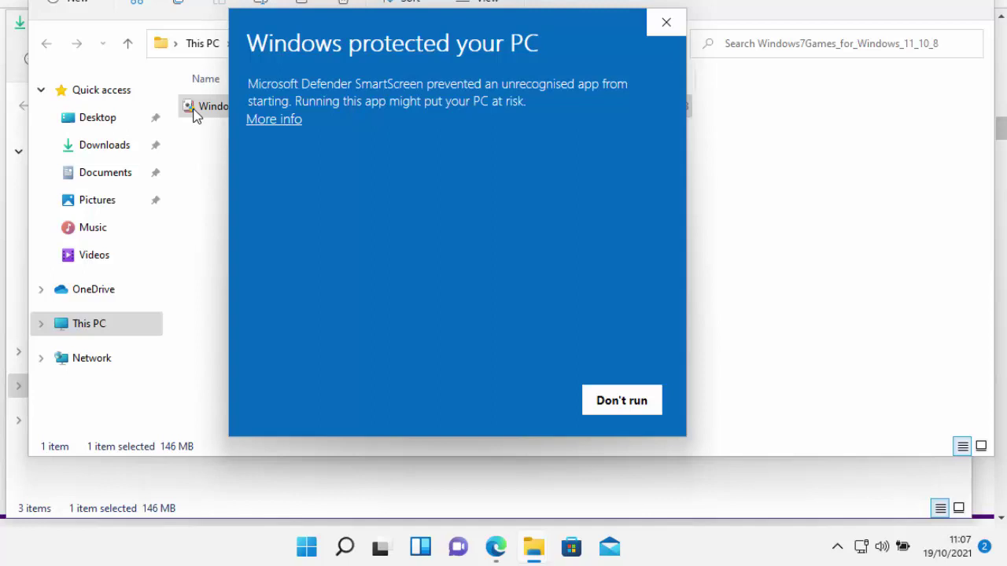
click(271, 123)
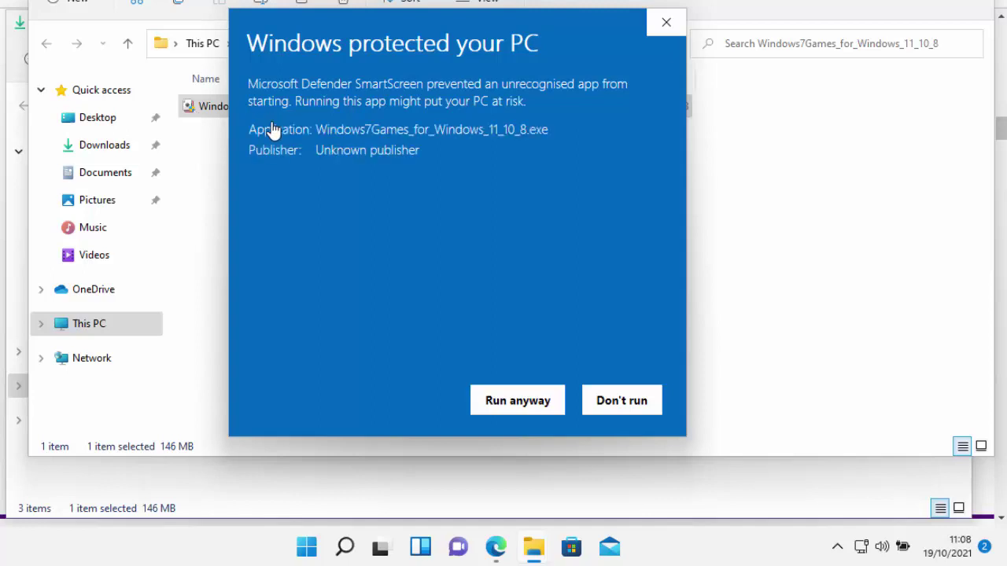
click(515, 415)
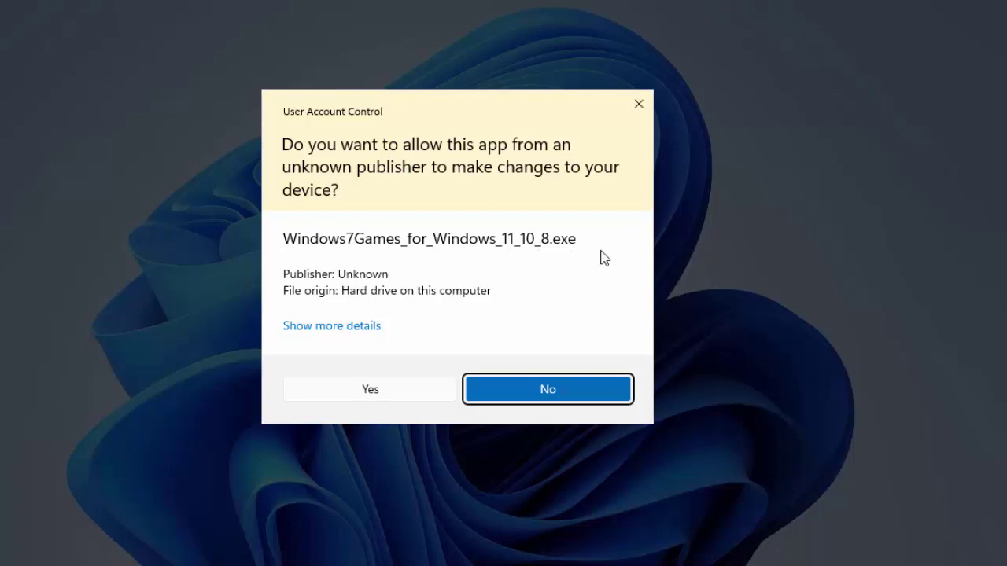
click(383, 392)
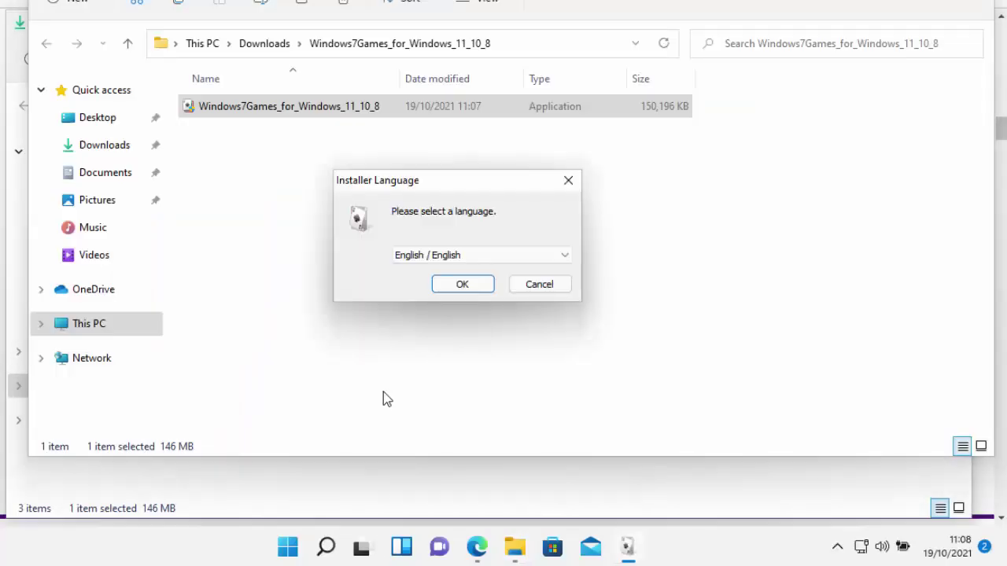
Keep English as the setup language and confirm it
click(565, 255)
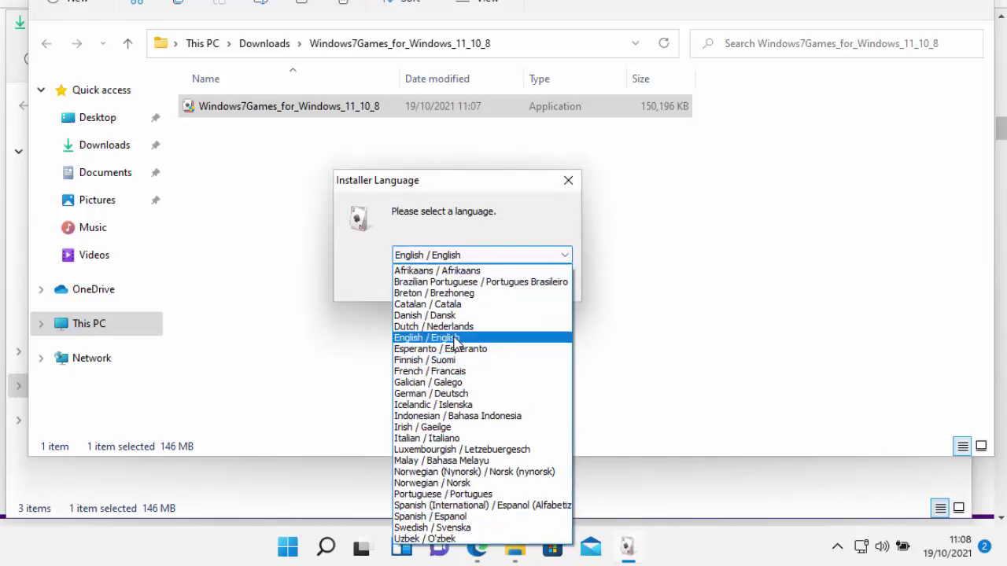
click(456, 343)
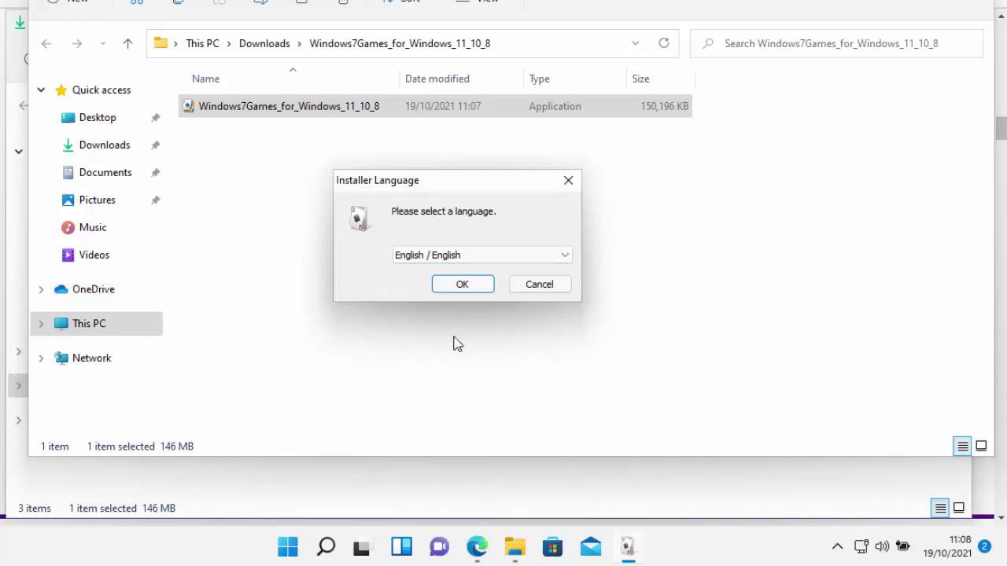
click(480, 288)
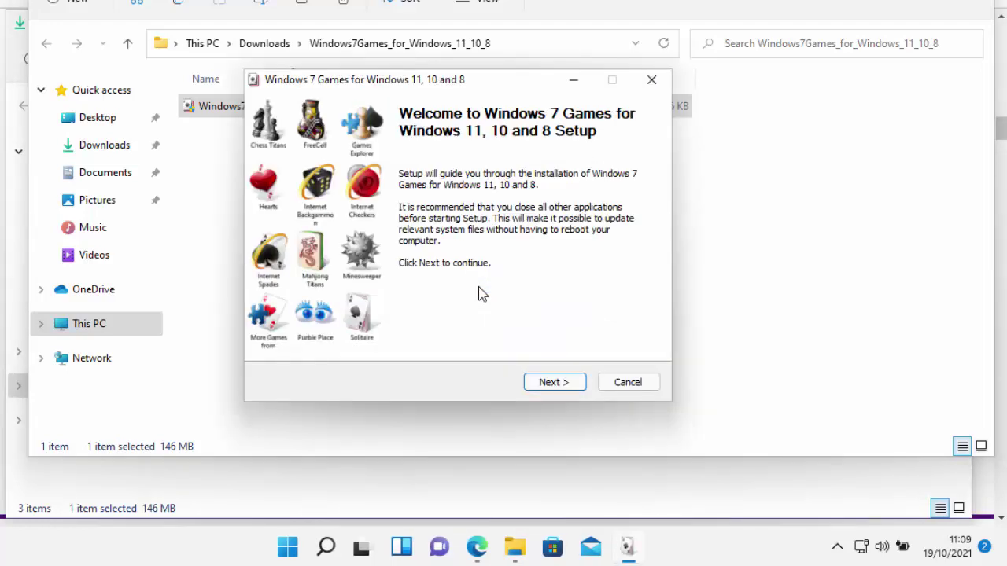
Accept the default game components and install the Windows 7 games
click(577, 386)
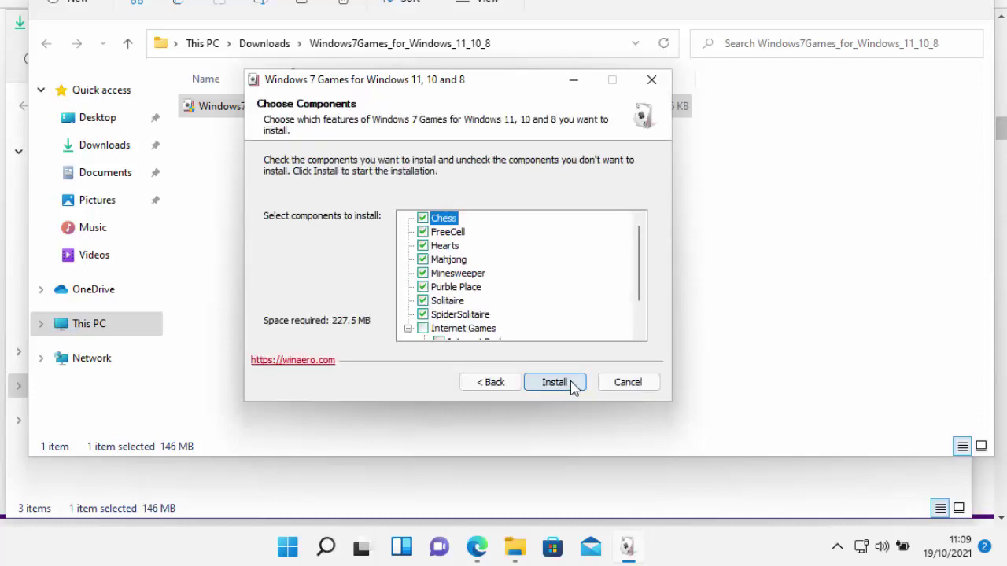
scroll(604, 274, down, 1)
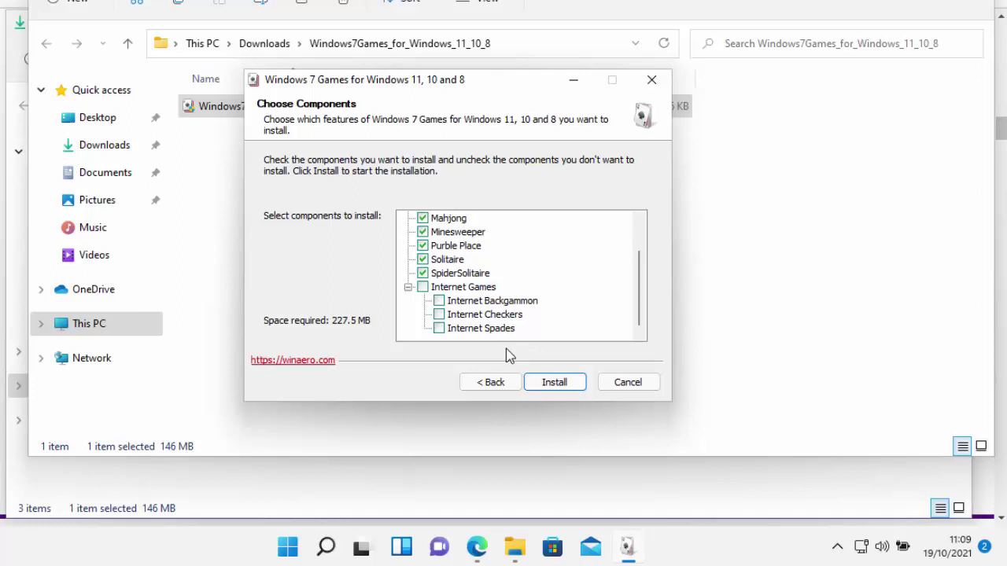
scroll(508, 317, up, 1)
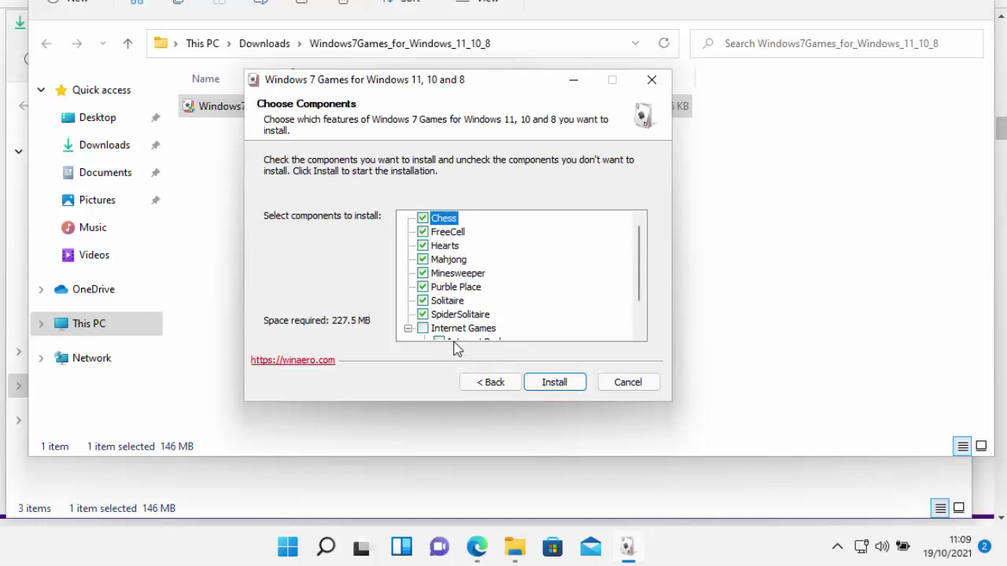
scroll(519, 317, down, 1)
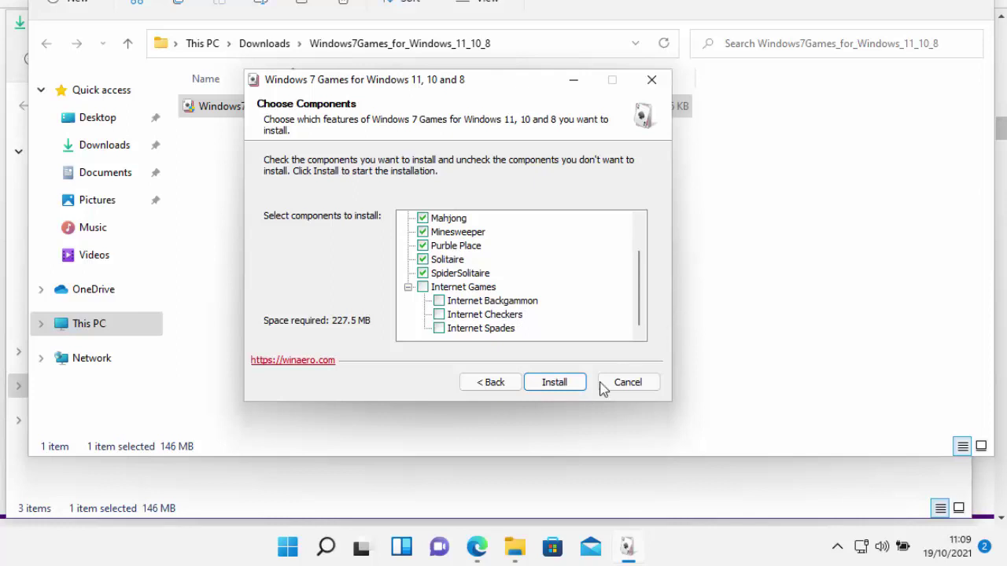
click(554, 383)
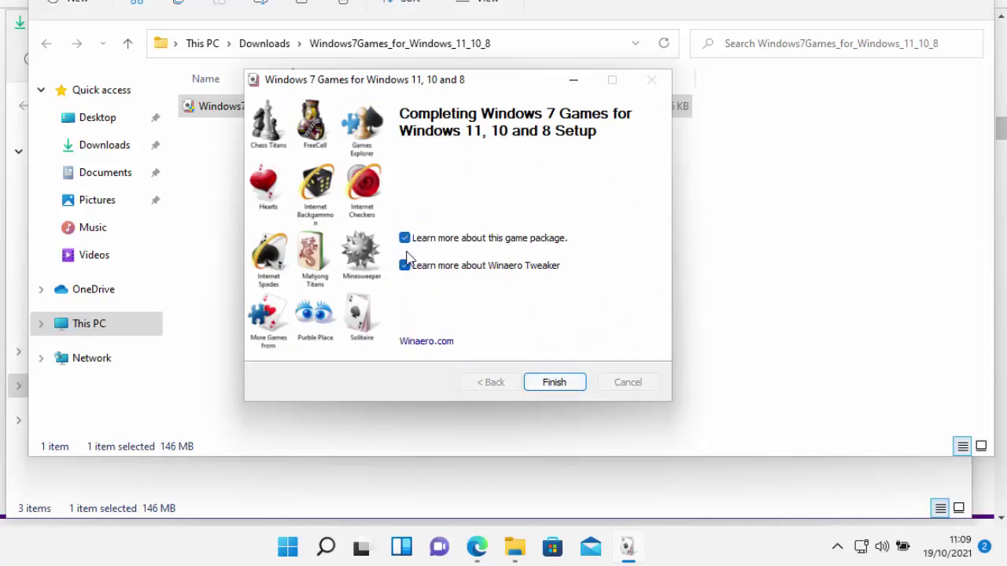
Clear both Learn more checkboxes and finish setup
click(404, 239)
click(405, 266)
click(544, 387)
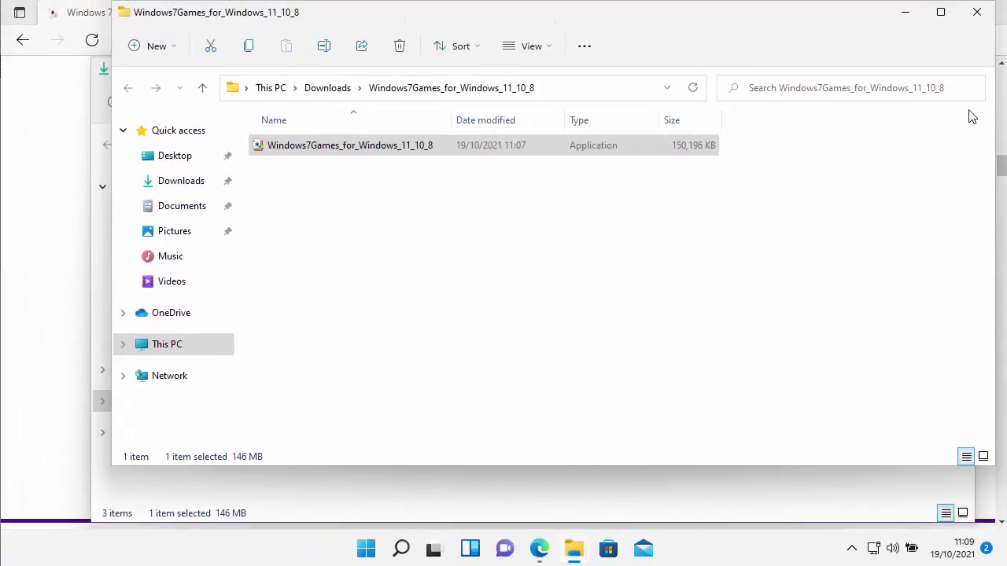
Close the extracted folder window and delete the downloaded zip from Downloads
click(977, 14)
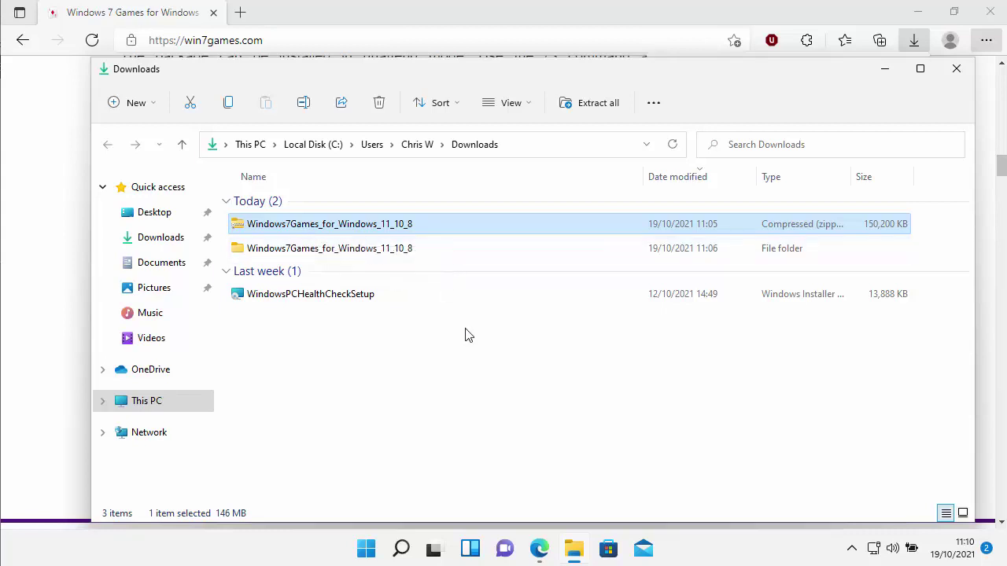
click(311, 228)
key(Escape)
key(Delete)
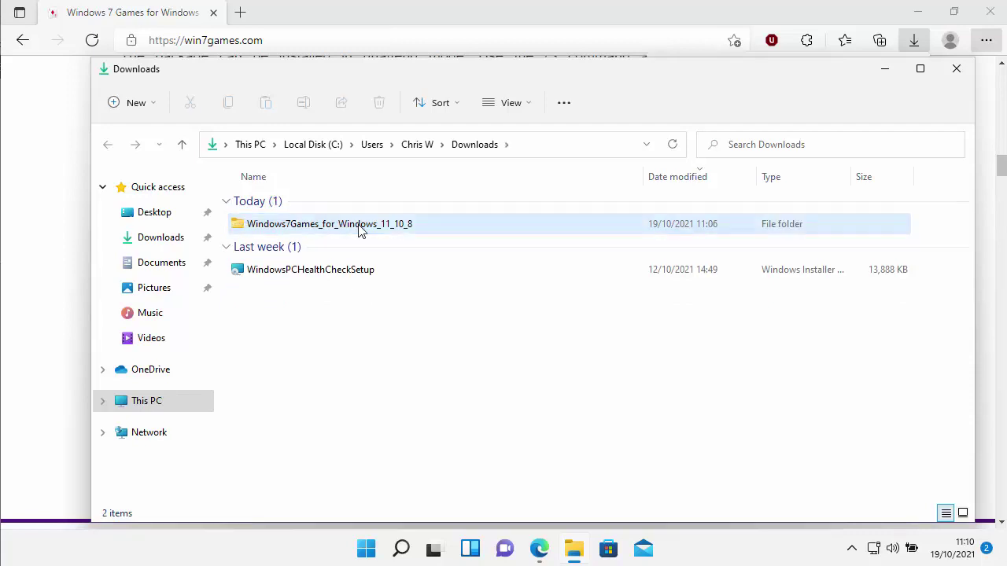
Delete the extracted games folder, then close File Explorer and Edge
click(359, 228)
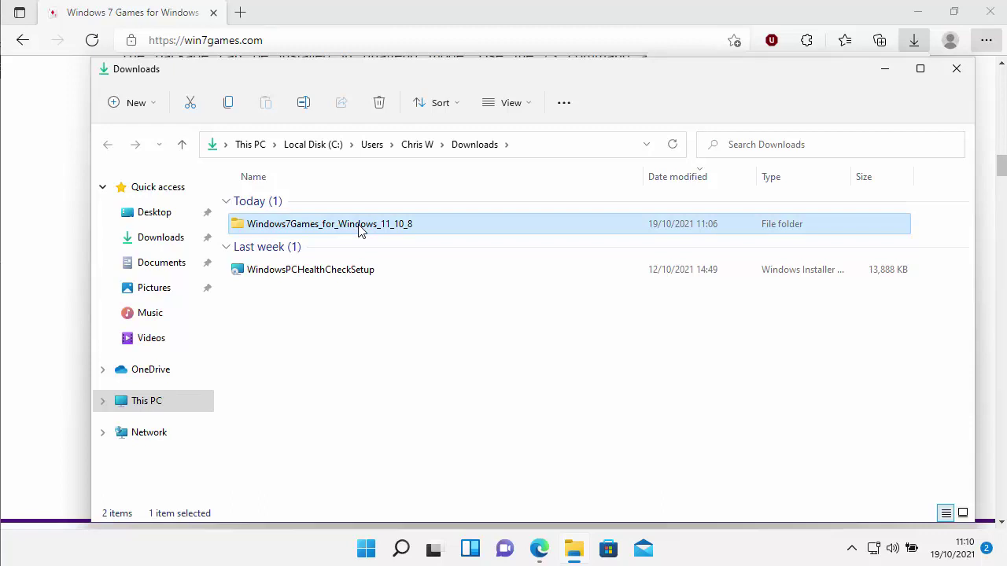
key(Delete)
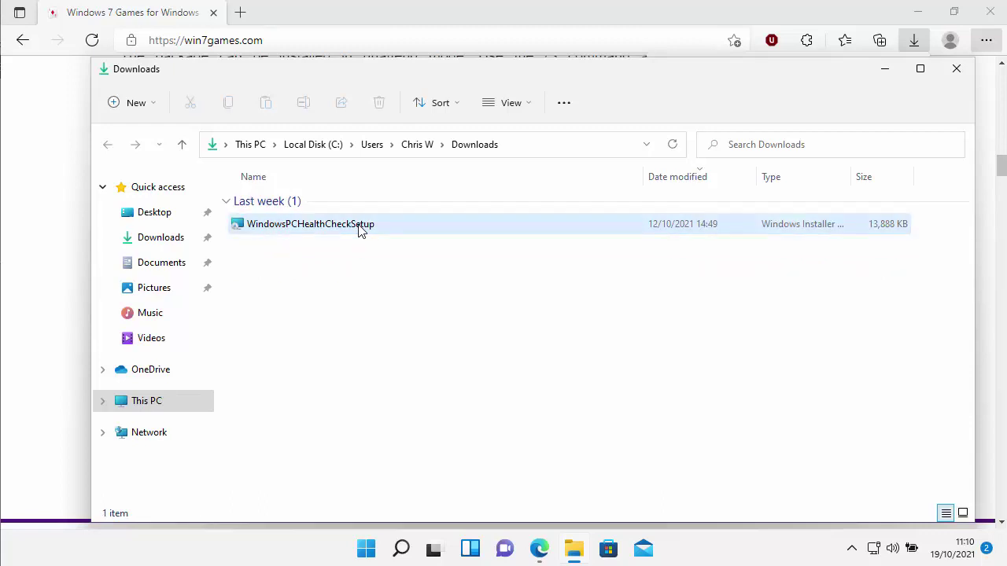
click(956, 73)
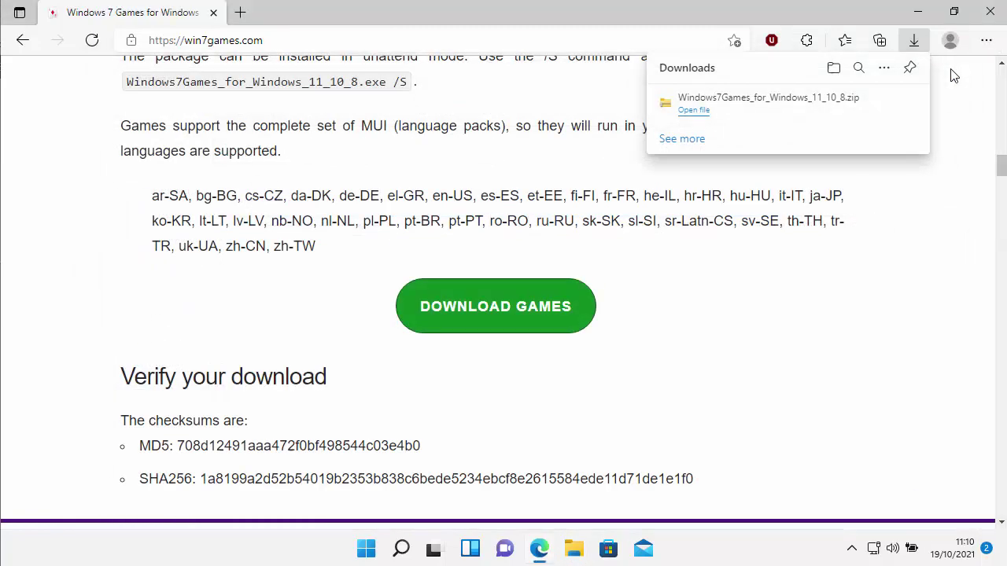
click(992, 12)
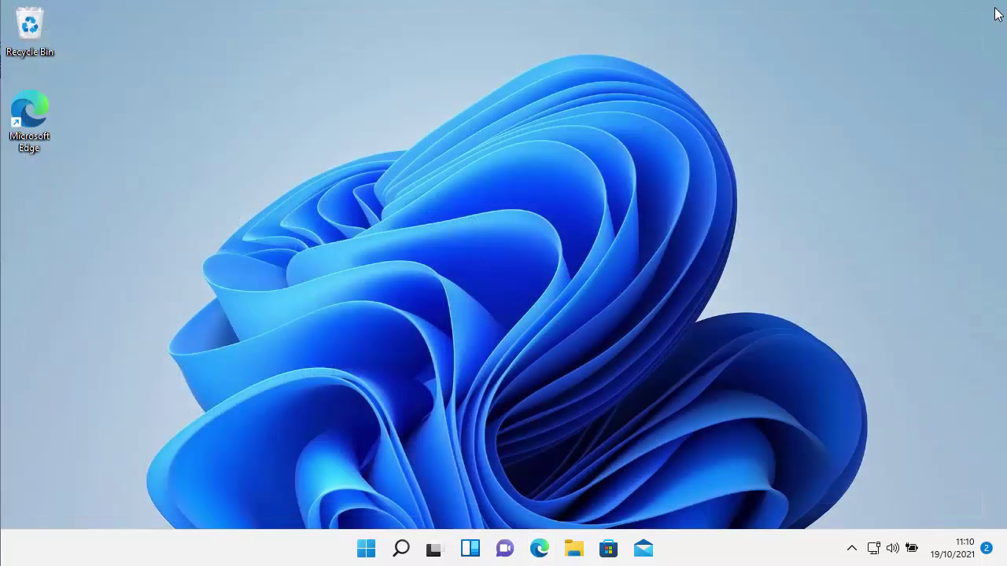
Search the Start menu for 'solita' to bring up the Solitaire app
click(366, 549)
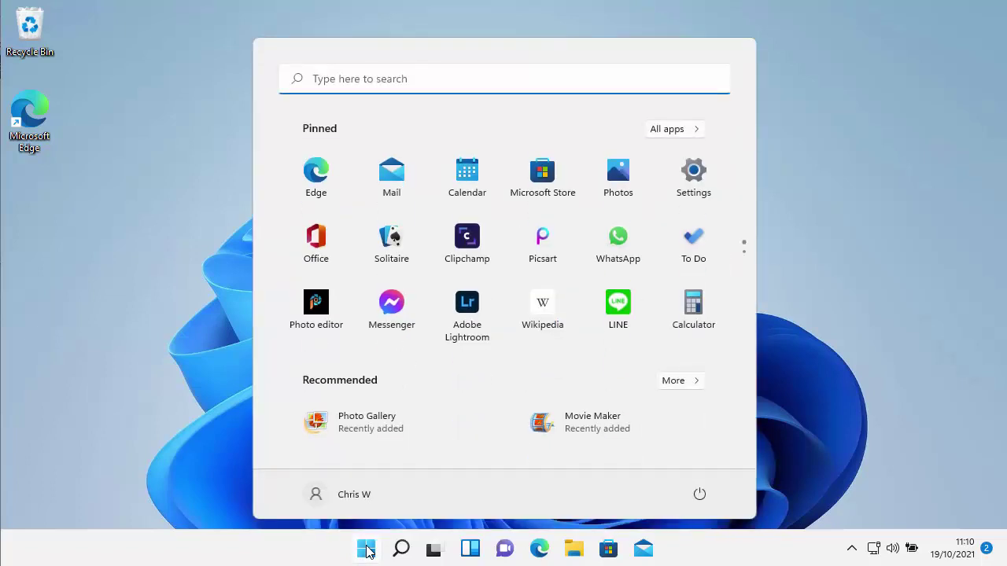
text(solita)
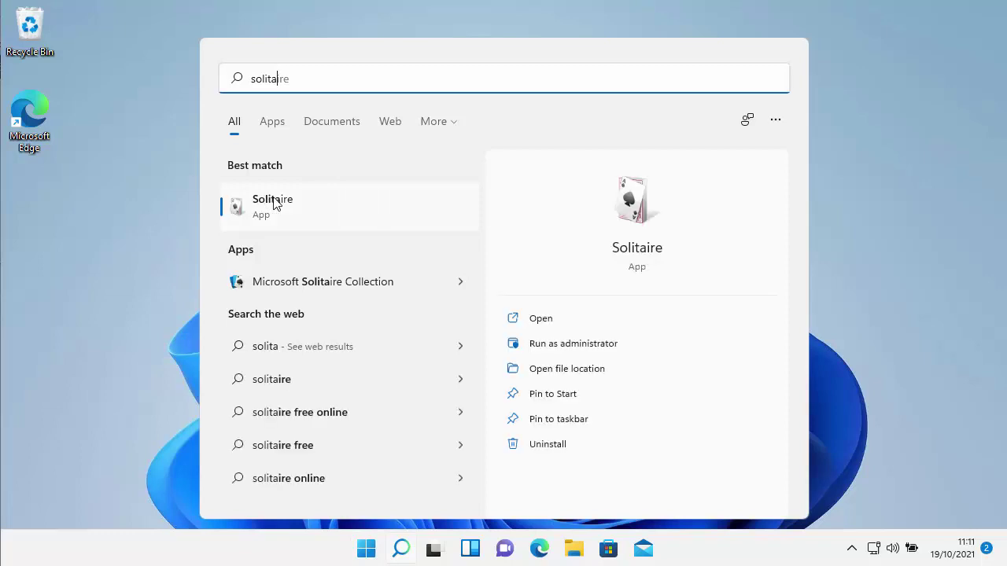
click(256, 207)
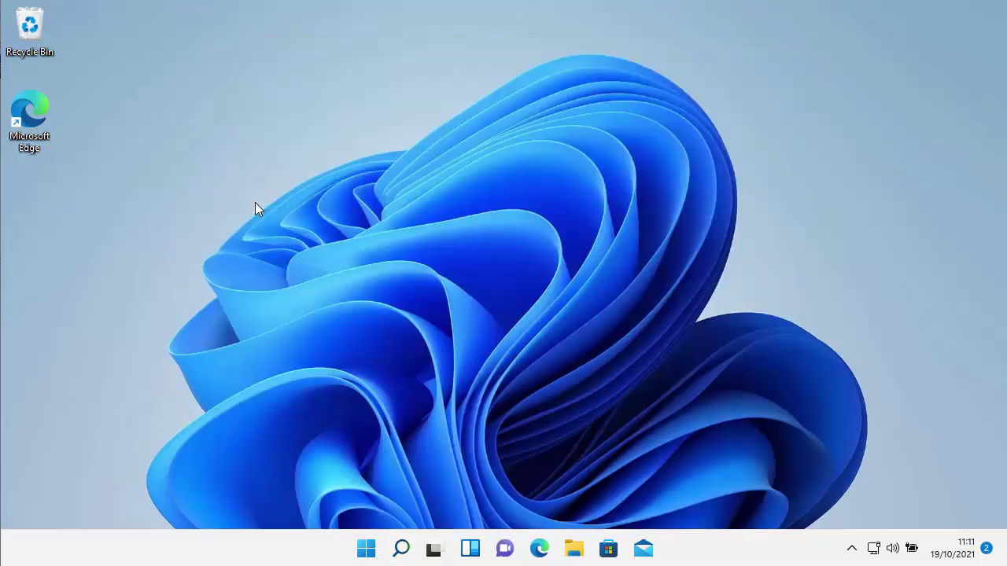